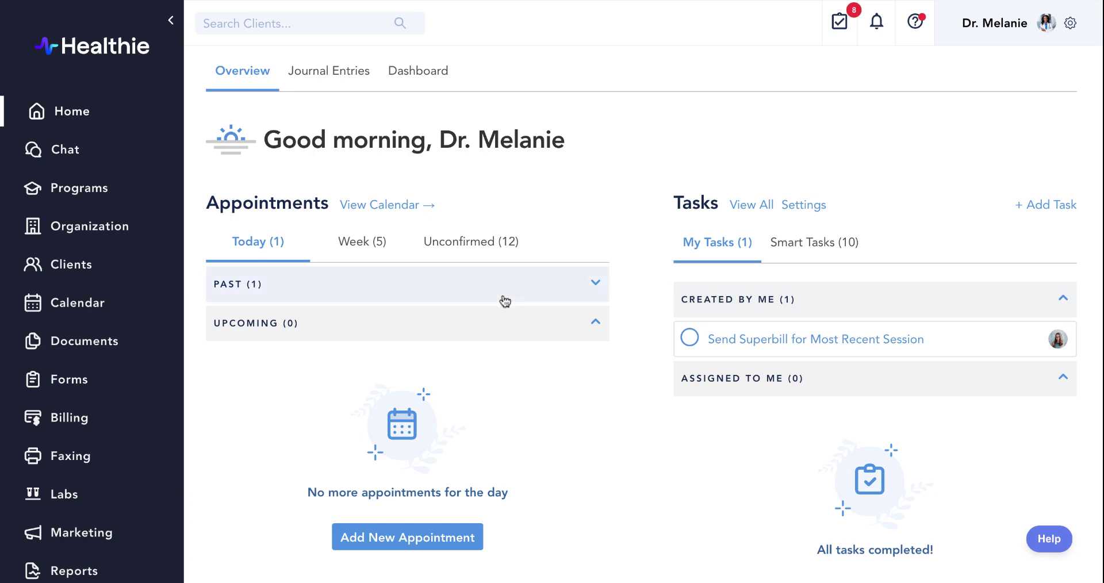
Go to Billing > Client Packages and start creating a new package
click(82, 420)
scroll(82, 419, down, 3)
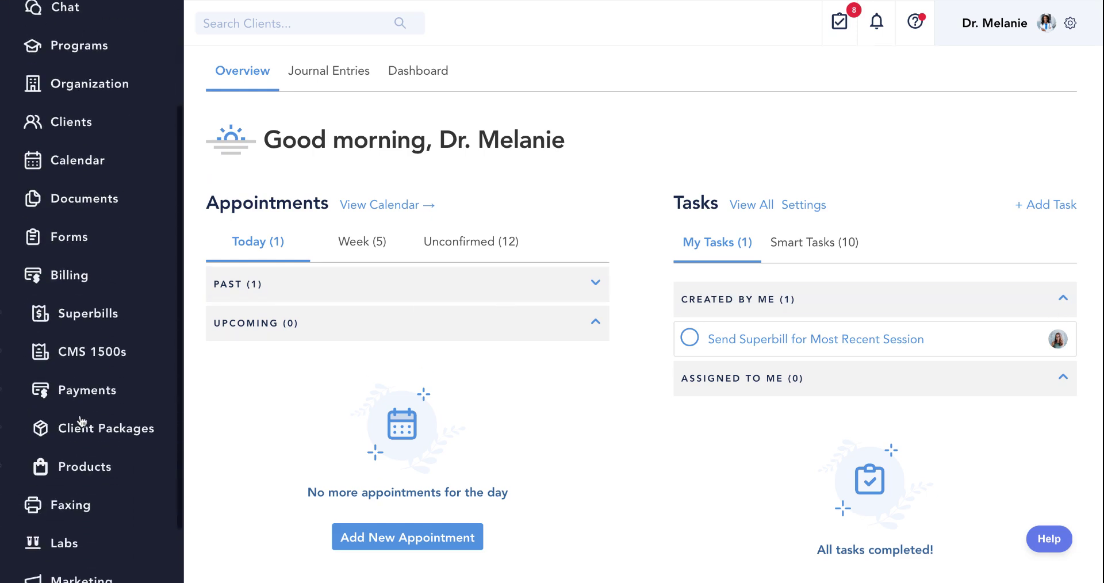
click(104, 434)
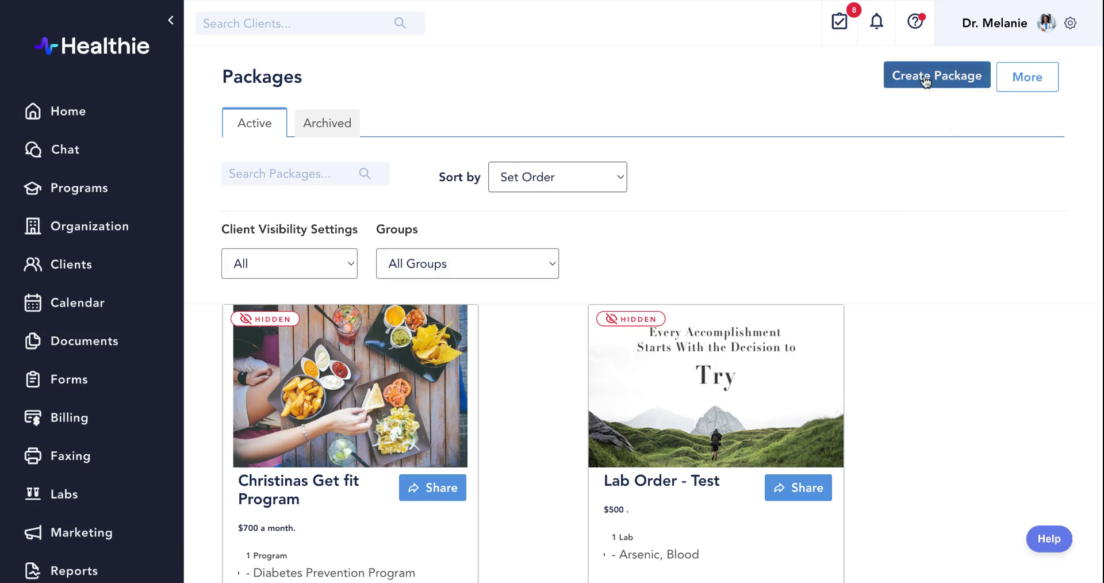
click(926, 78)
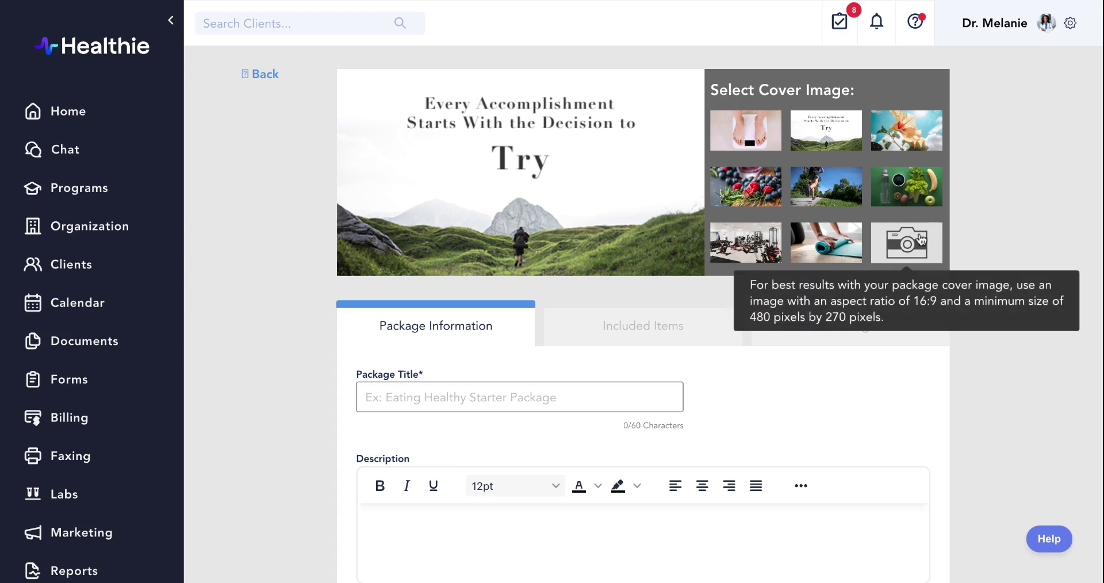
Choose the berries cover image and complete the Program and Session title and description
click(747, 194)
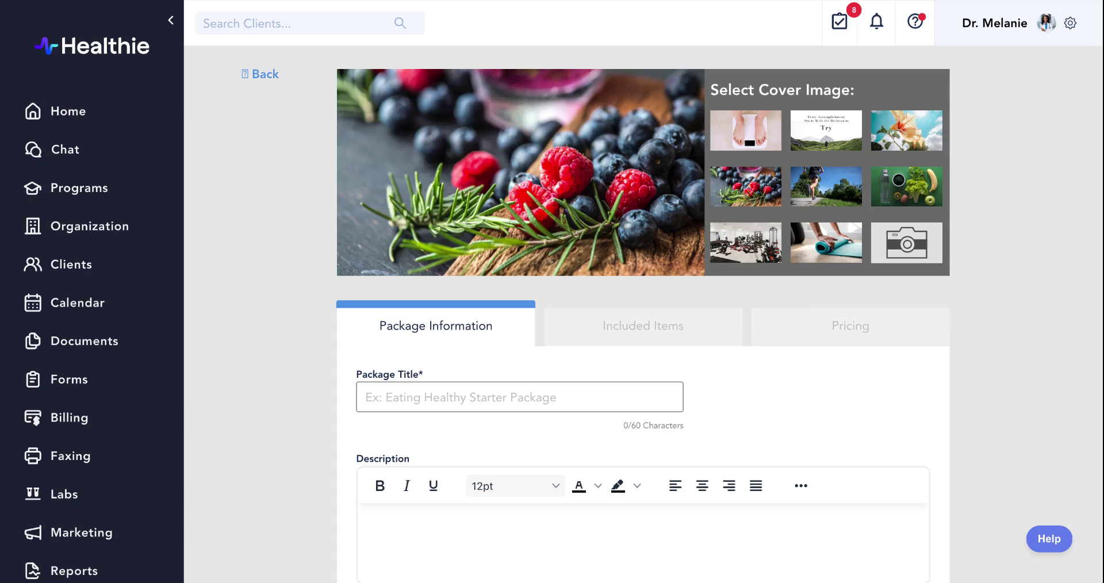
scroll(708, 195, down, 1)
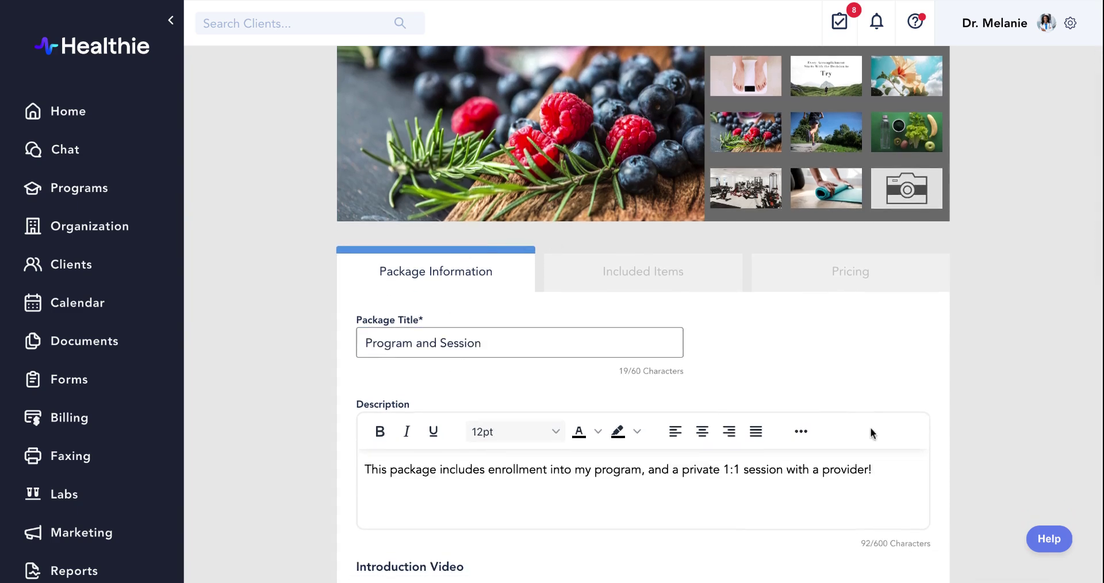
click(871, 469)
scroll(594, 494, down, 2)
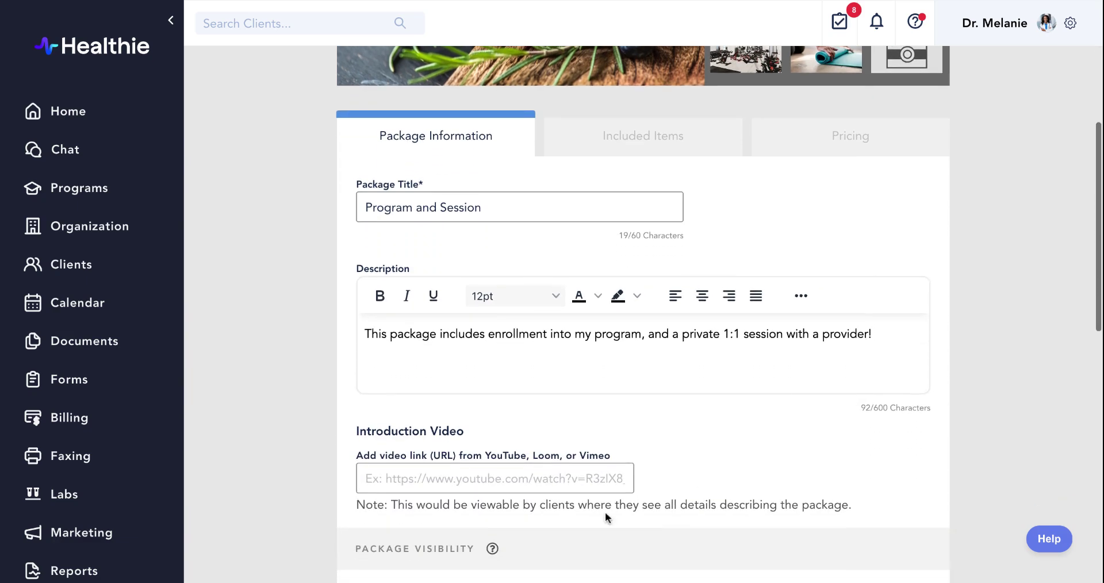
Paste the YouTube link into the Introduction Video field
click(562, 482)
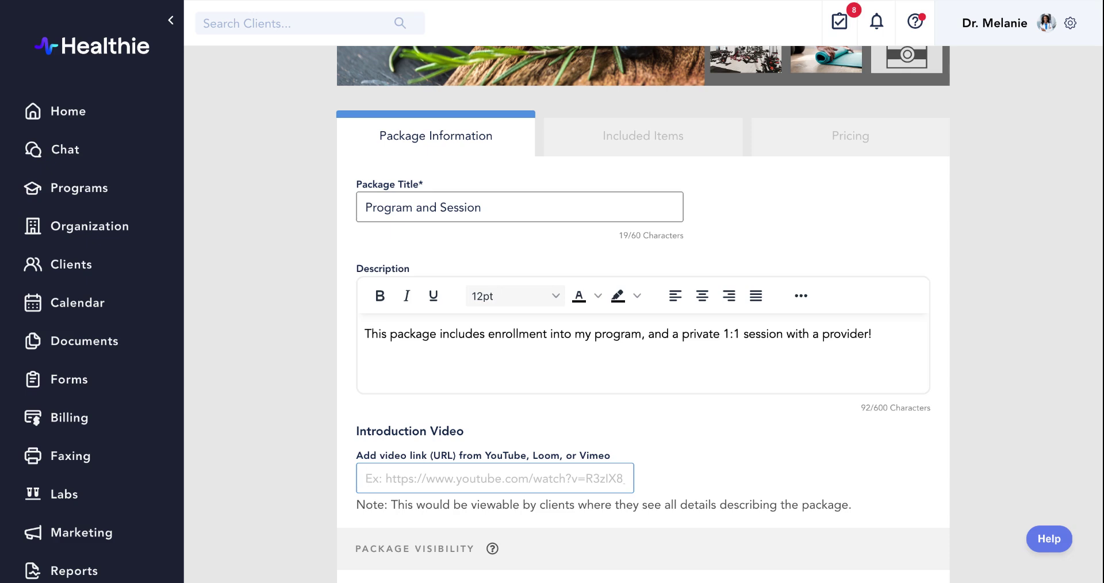
text(https://youtu.be/owHLn9k3DDQ)
scroll(705, 464, down, 1)
scroll(705, 463, down, 2)
scroll(704, 463, down, 2)
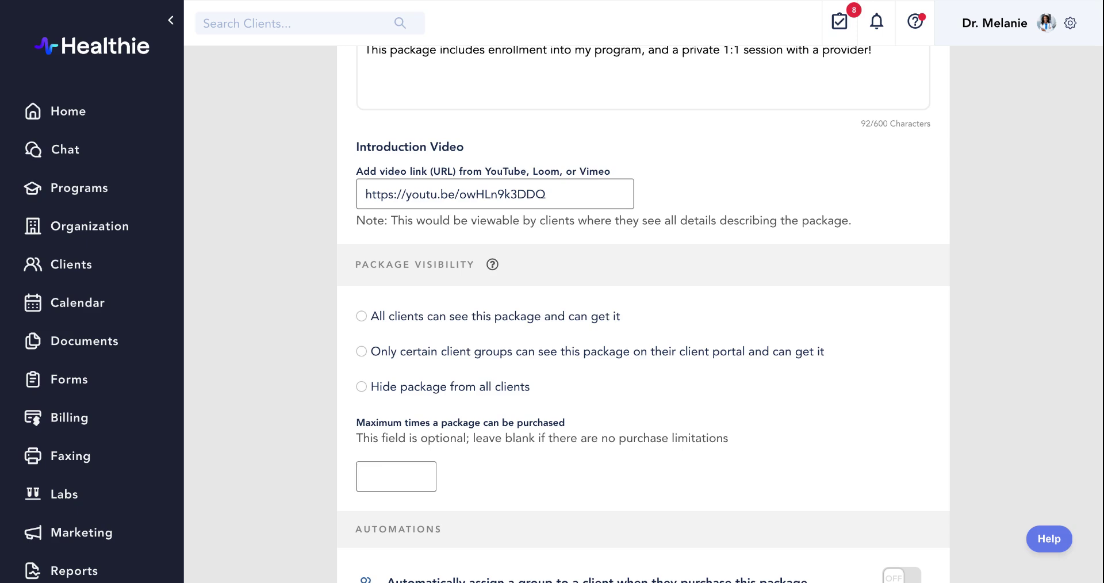
Try the Package Visibility options, settling on 'Hide package from all clients'
click(453, 319)
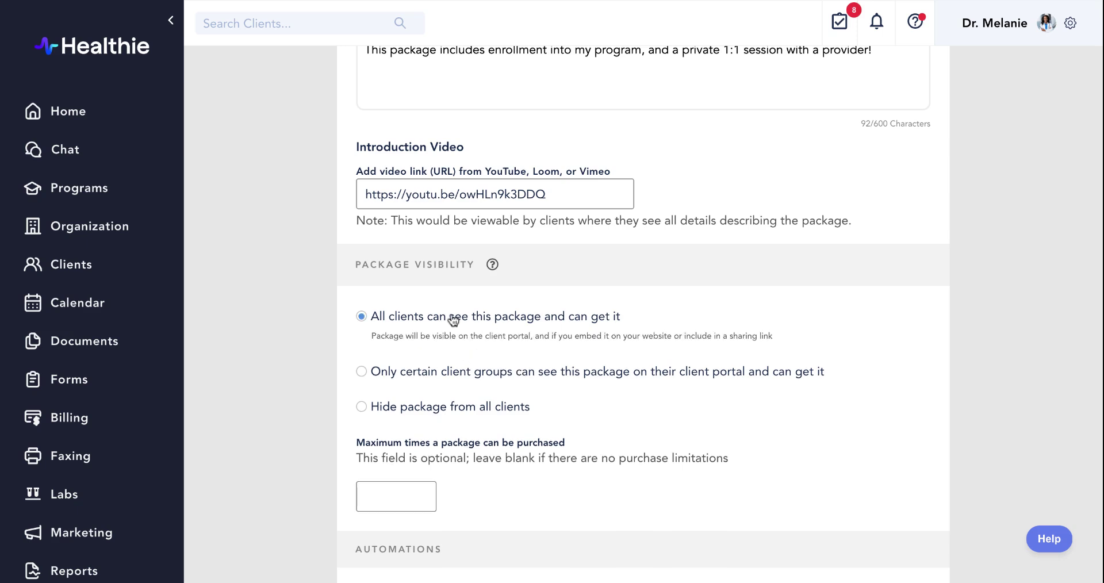
click(434, 371)
click(429, 392)
click(406, 418)
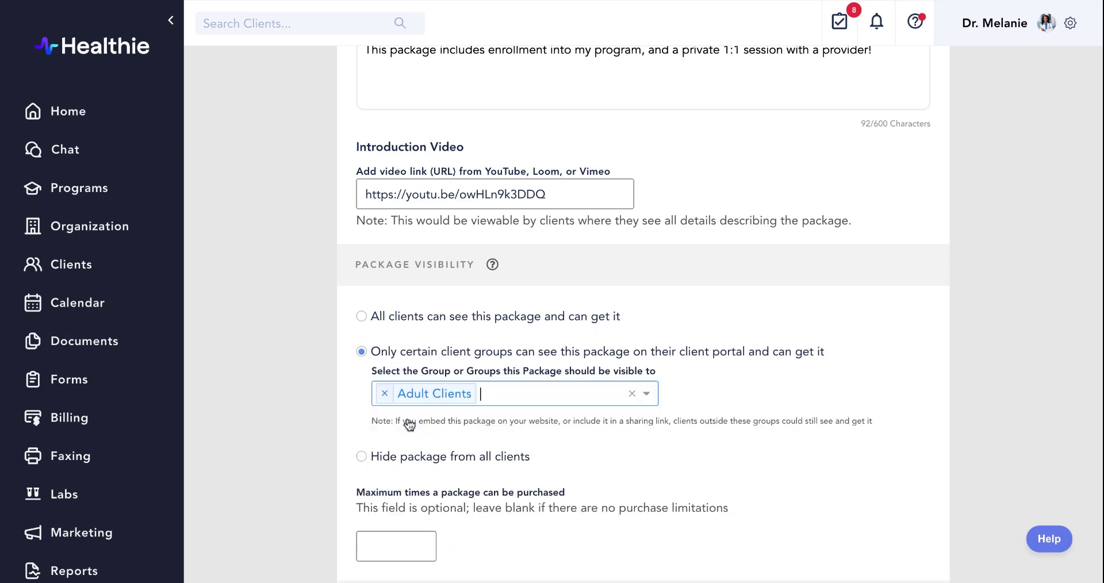
click(438, 457)
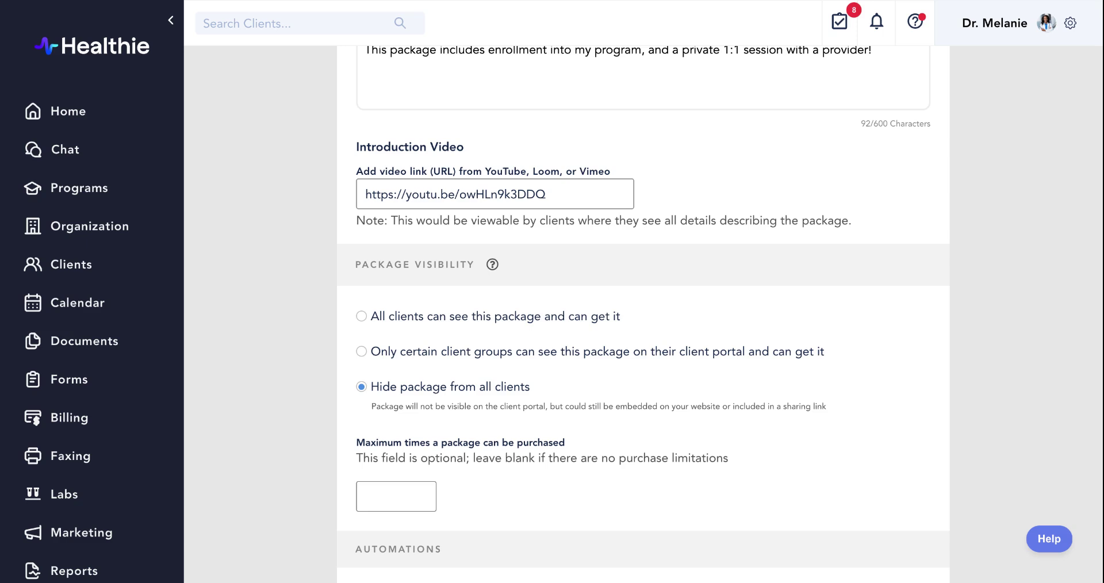
scroll(710, 424, down, 1)
scroll(709, 422, down, 1)
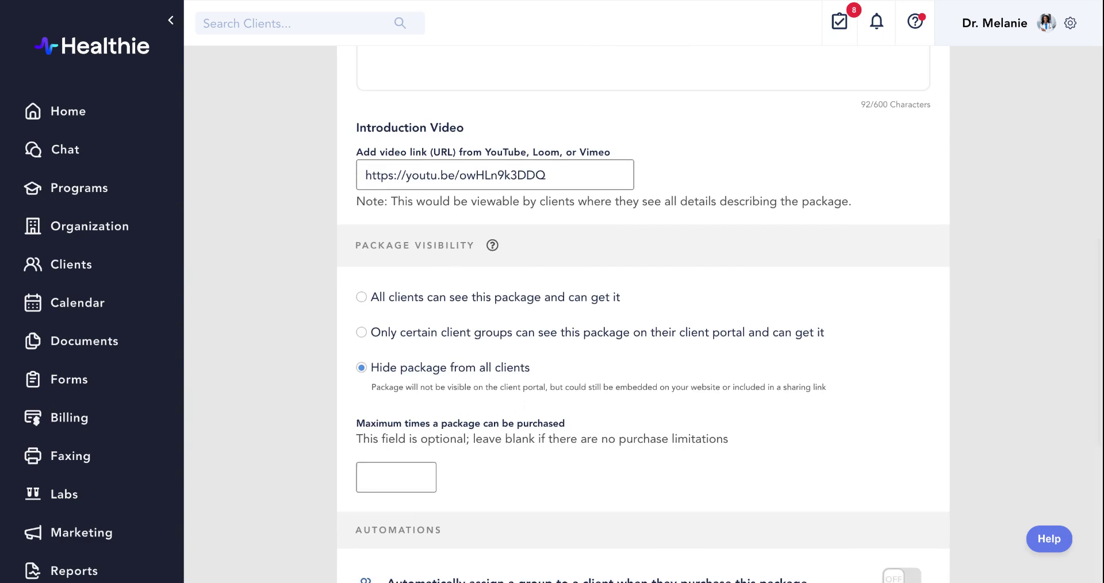
Set Maximum times purchased to 50
text(50)
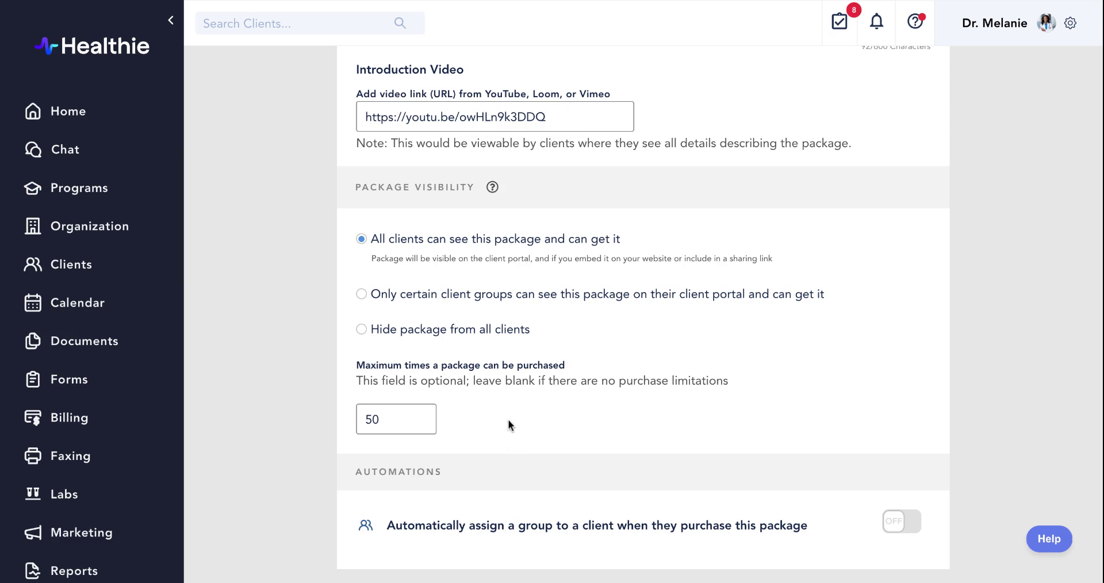
scroll(509, 419, down, 2)
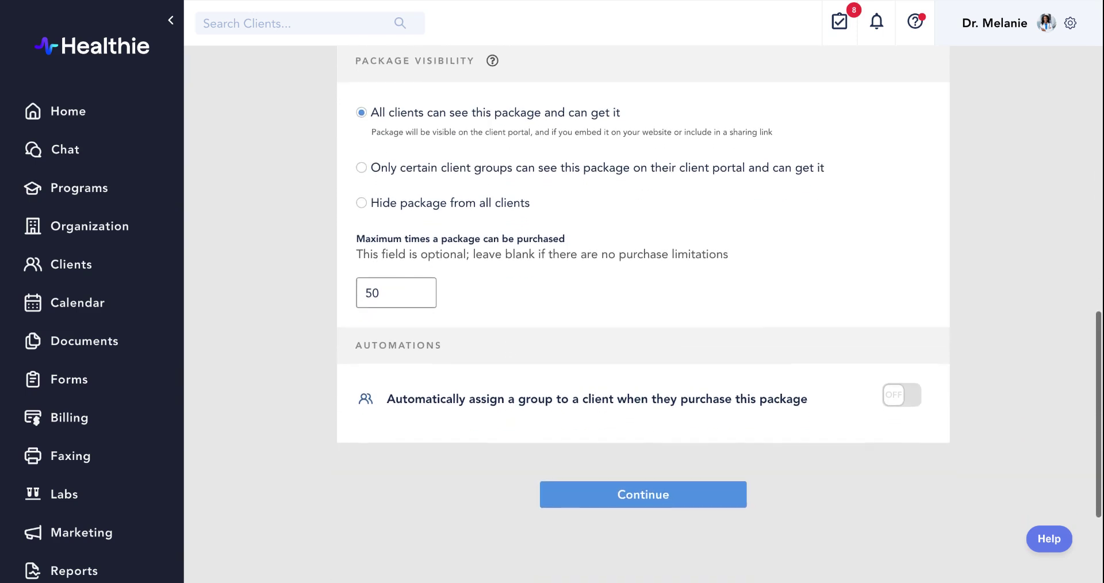
scroll(508, 419, up, 1)
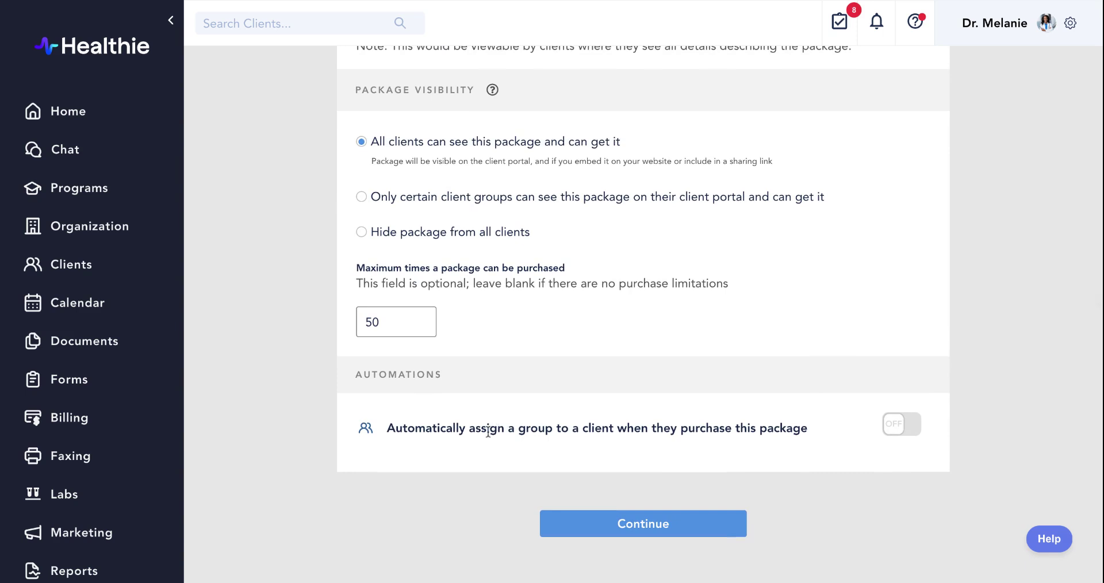
Auto-assign buyers to the Adult Clients group for all new and existing clients
click(901, 431)
click(448, 468)
click(422, 504)
click(424, 509)
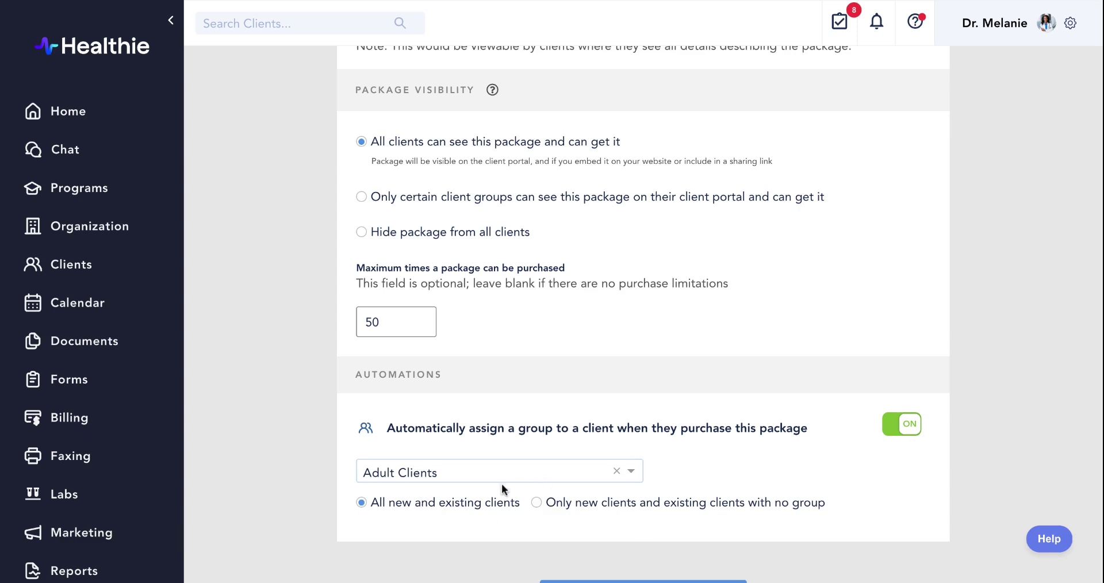
scroll(499, 488, down, 2)
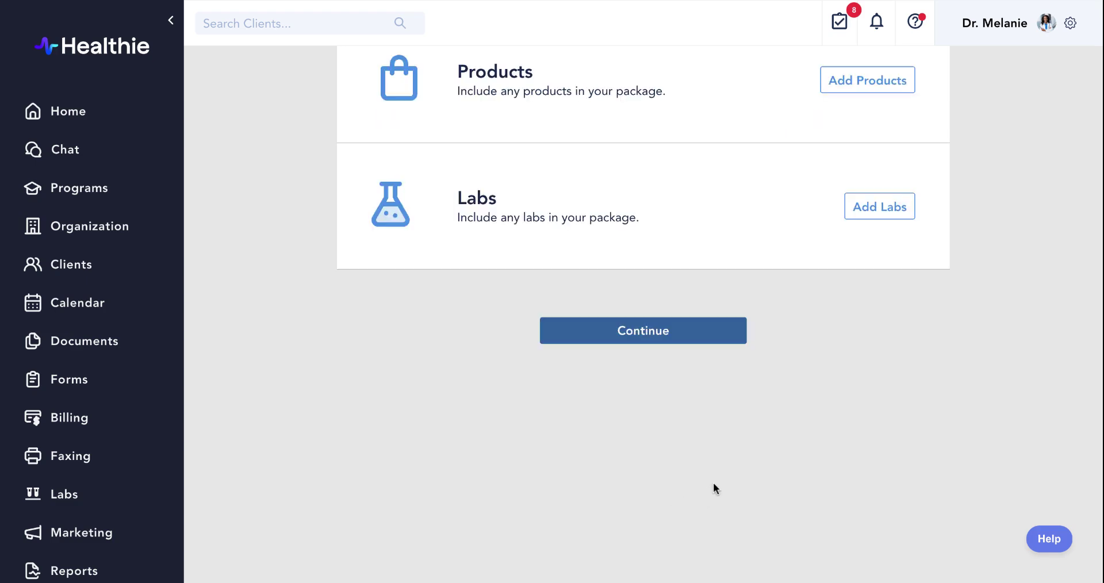
Add In-Person Follow-Up appointment sessions to the package's included items
scroll(713, 484, up, 4)
scroll(713, 484, up, 3)
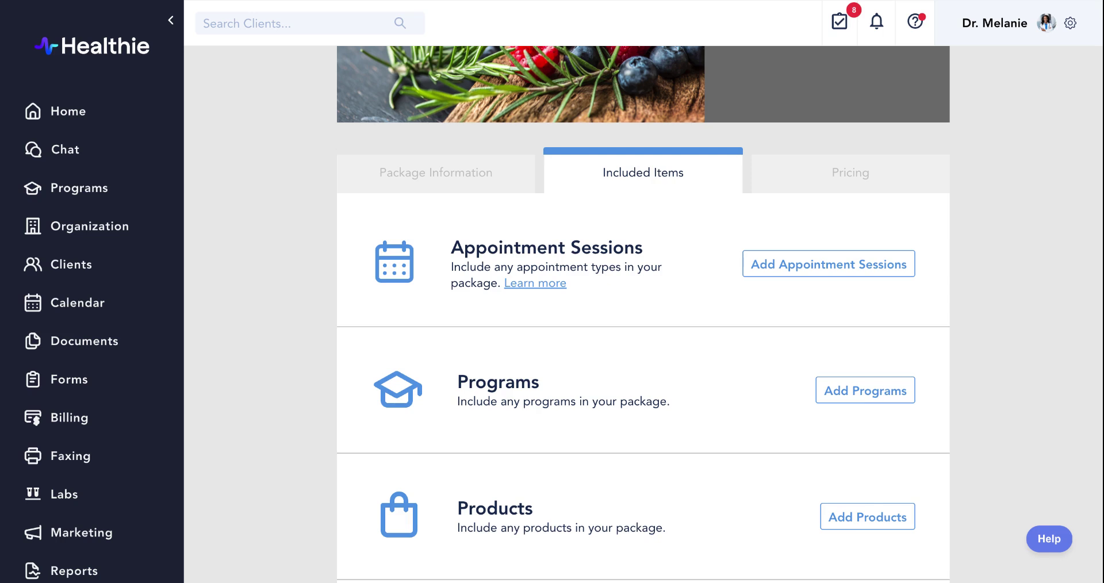
click(844, 246)
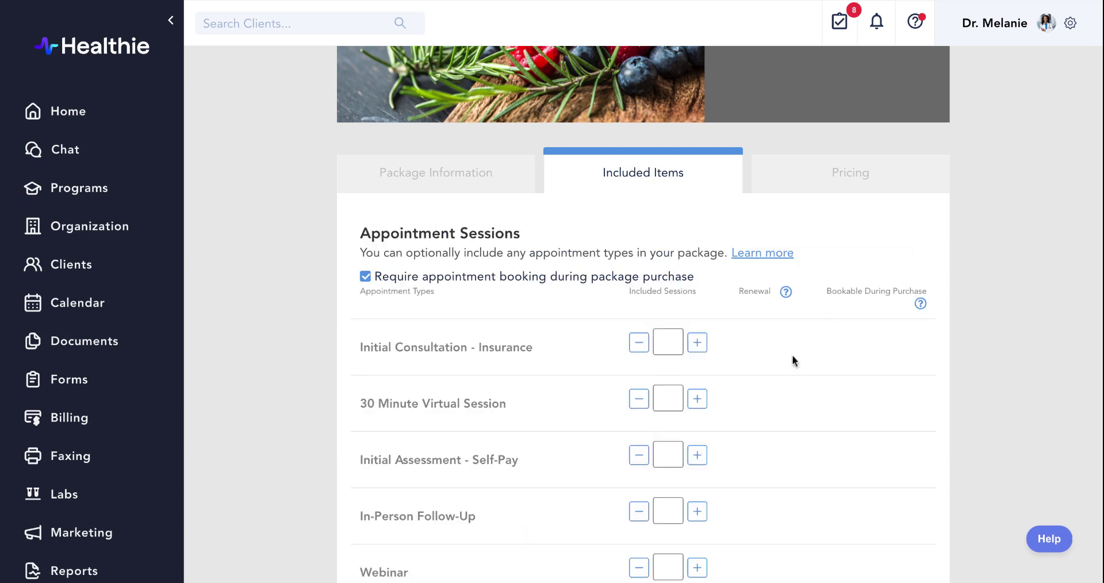
scroll(760, 422, down, 3)
click(696, 363)
click(697, 363)
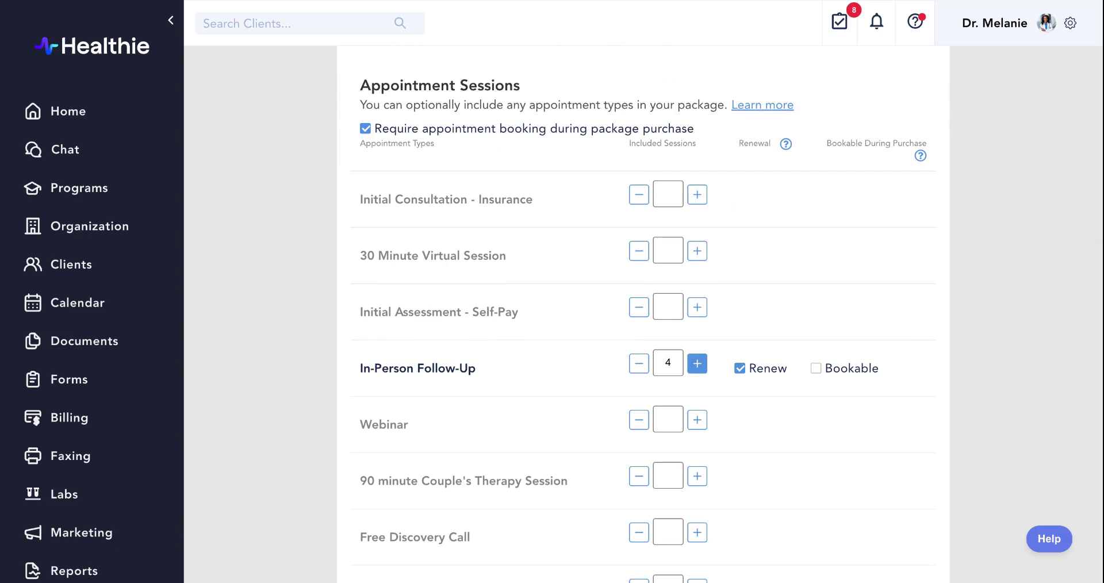
Add the Meditation and Mindfulness program to the included items
scroll(696, 388, down, 1)
scroll(696, 388, down, 5)
scroll(695, 385, down, 6)
scroll(696, 385, down, 3)
click(890, 380)
click(511, 373)
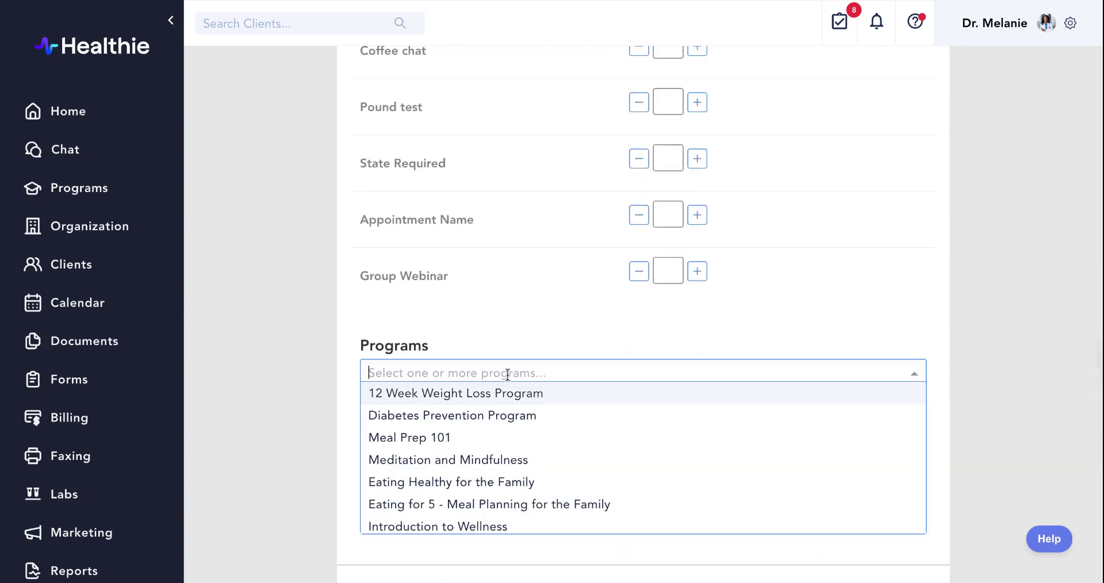
click(495, 460)
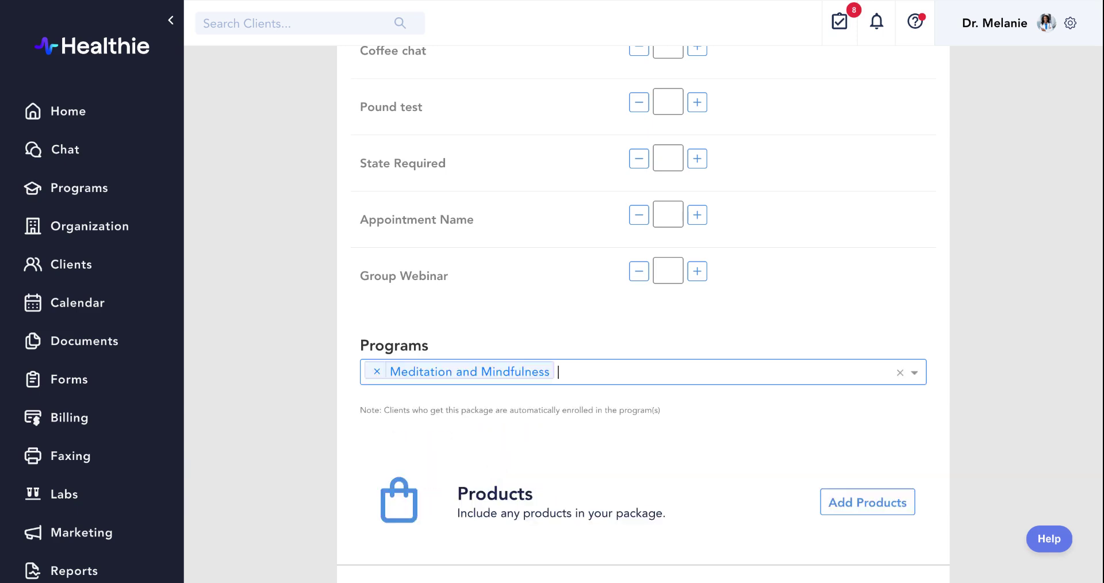
scroll(642, 345, down, 5)
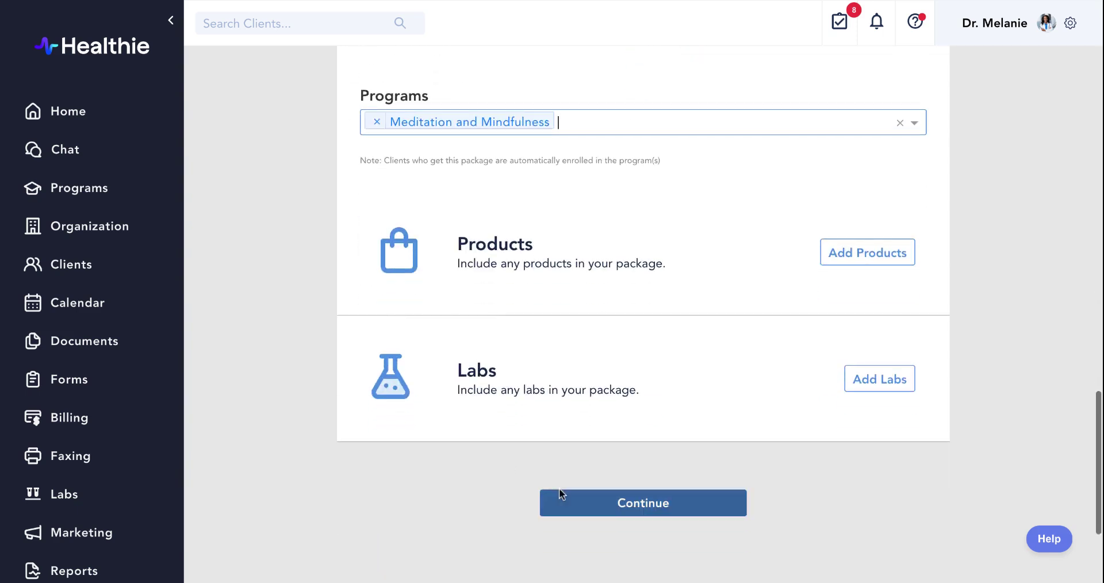
Set the package's billing frequency to Monthly
click(633, 510)
scroll(632, 509, up, 4)
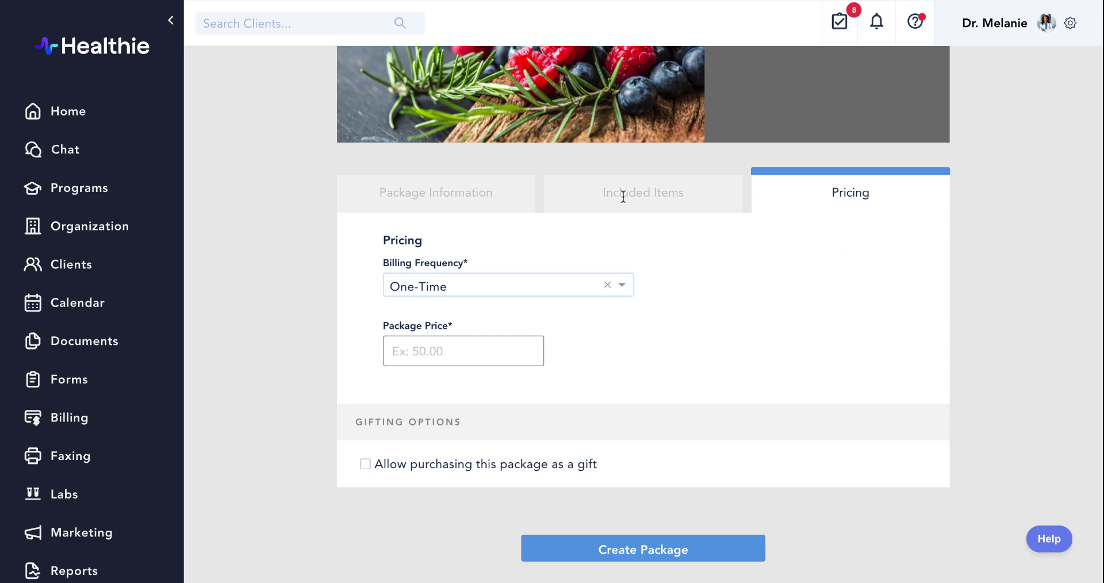
click(545, 291)
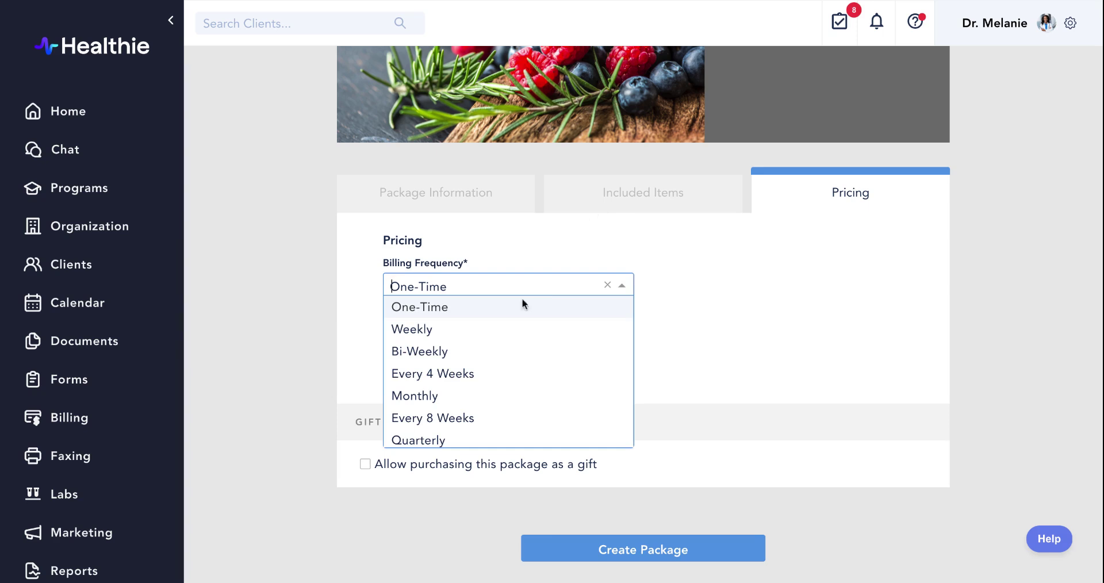
click(448, 396)
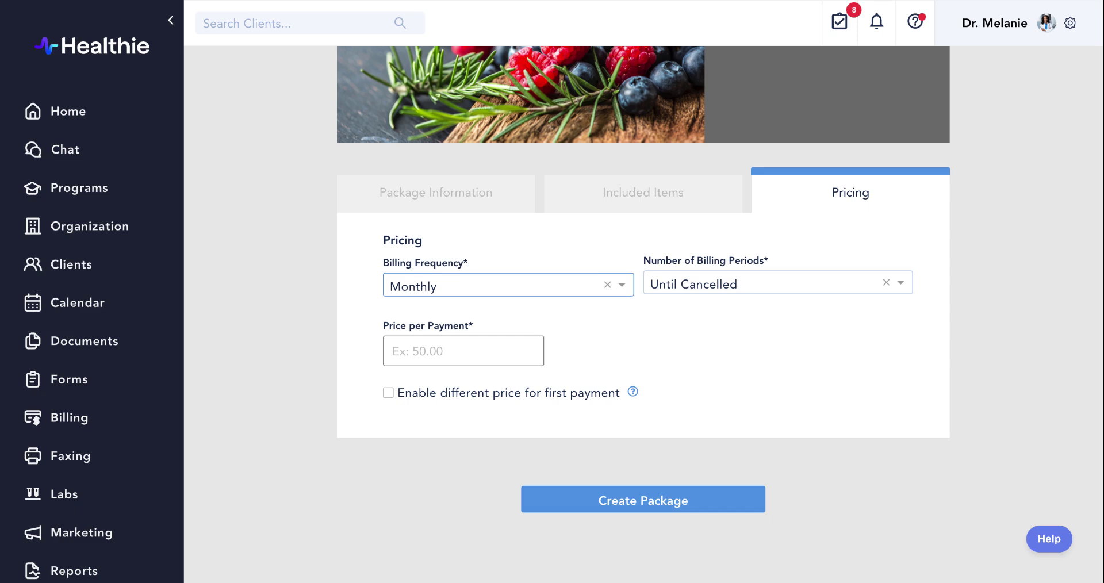
Enable a different first payment of $350, with $150 per payment
click(442, 395)
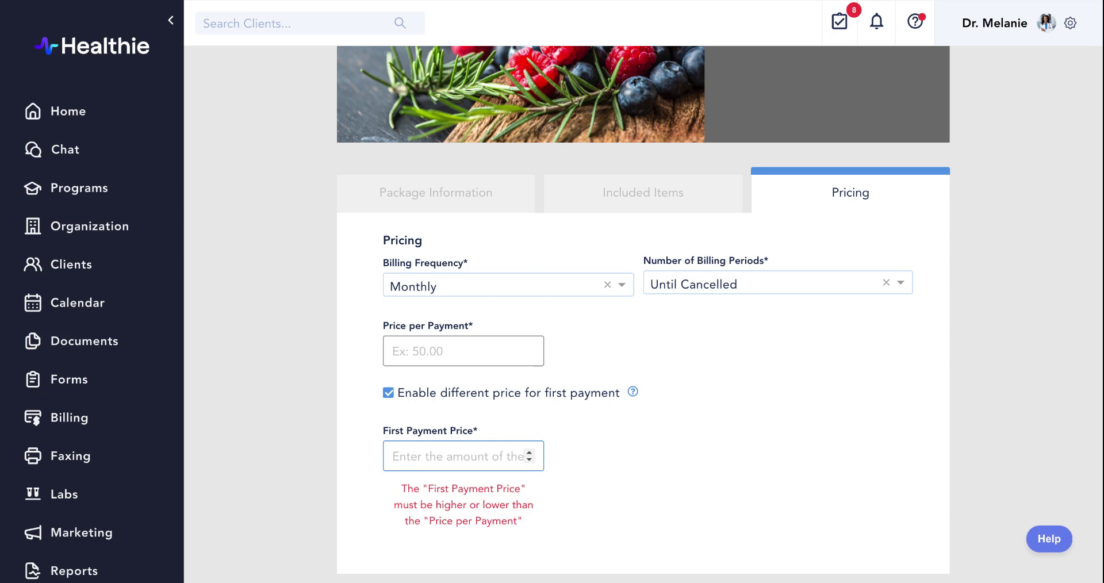
text(350)
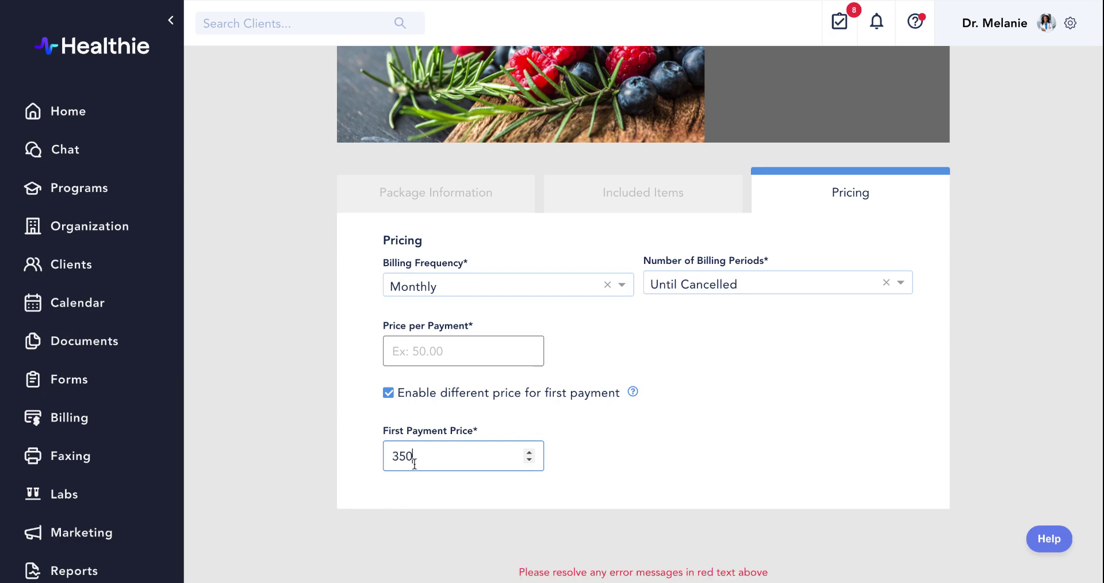
click(398, 350)
text(150)
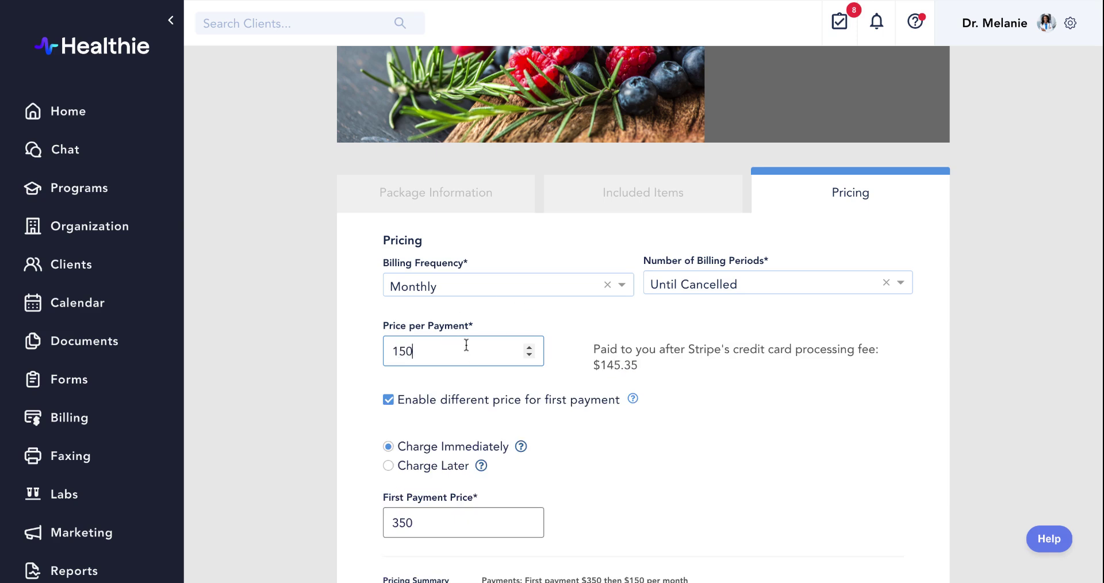
click(333, 362)
scroll(880, 373, down, 5)
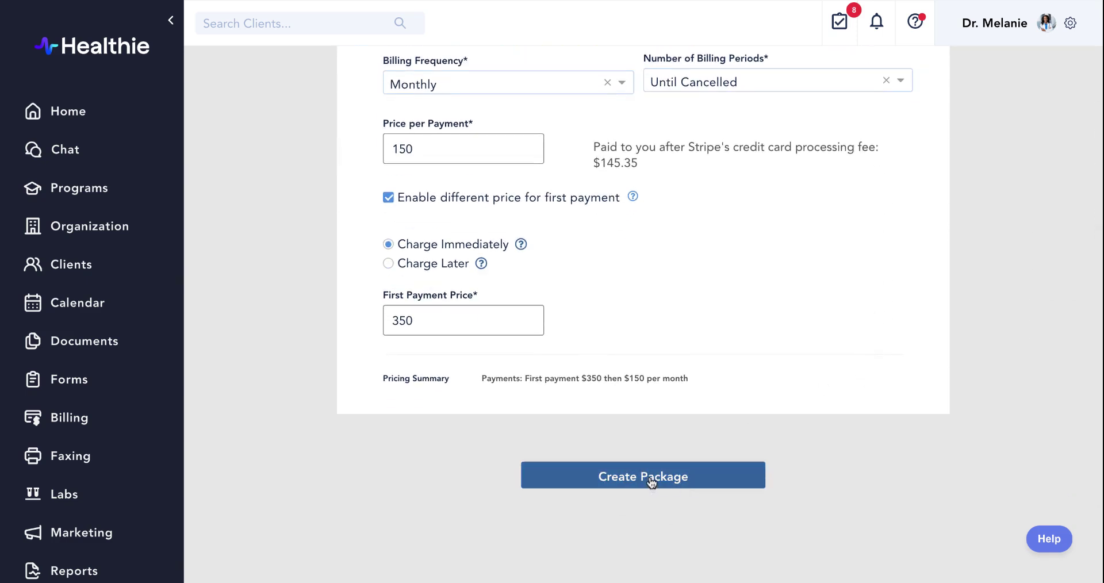
Create the Program and Session package, then open the Christinas Get fit Program actions menu
click(650, 481)
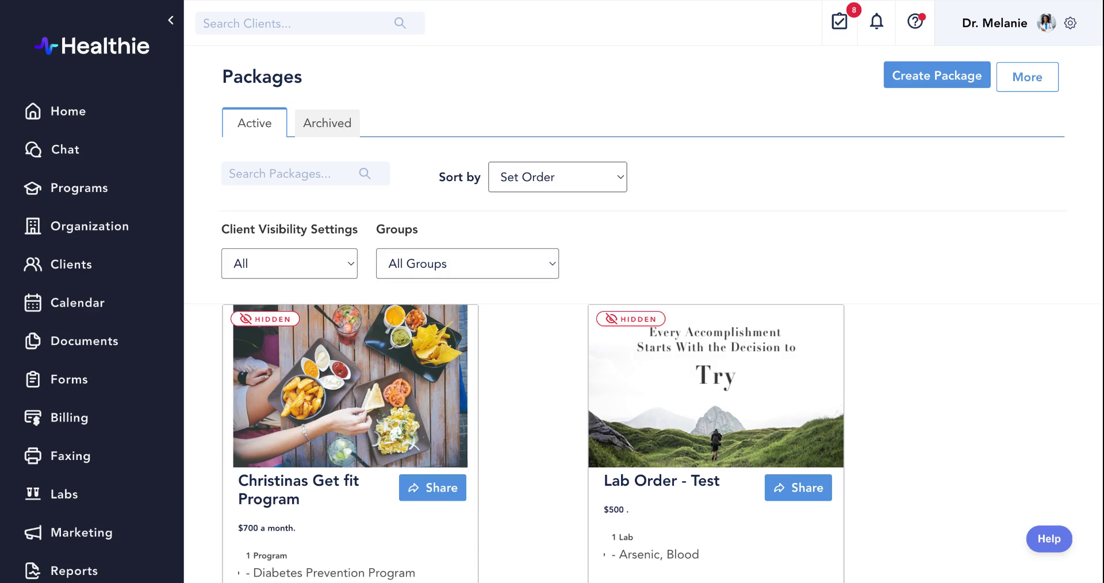
scroll(574, 480, down, 5)
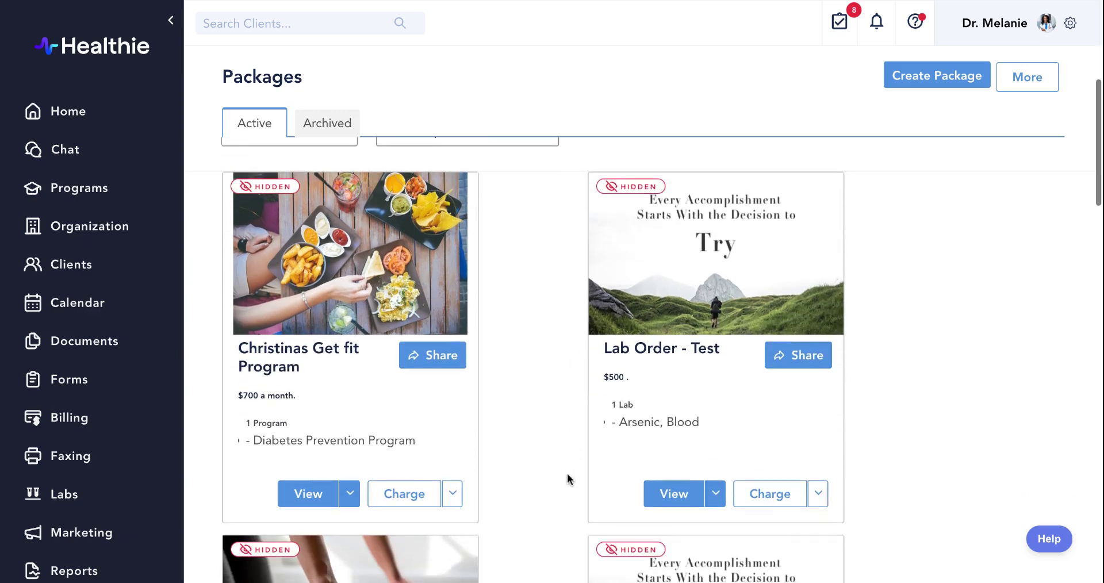
click(350, 495)
scroll(339, 506, down, 1)
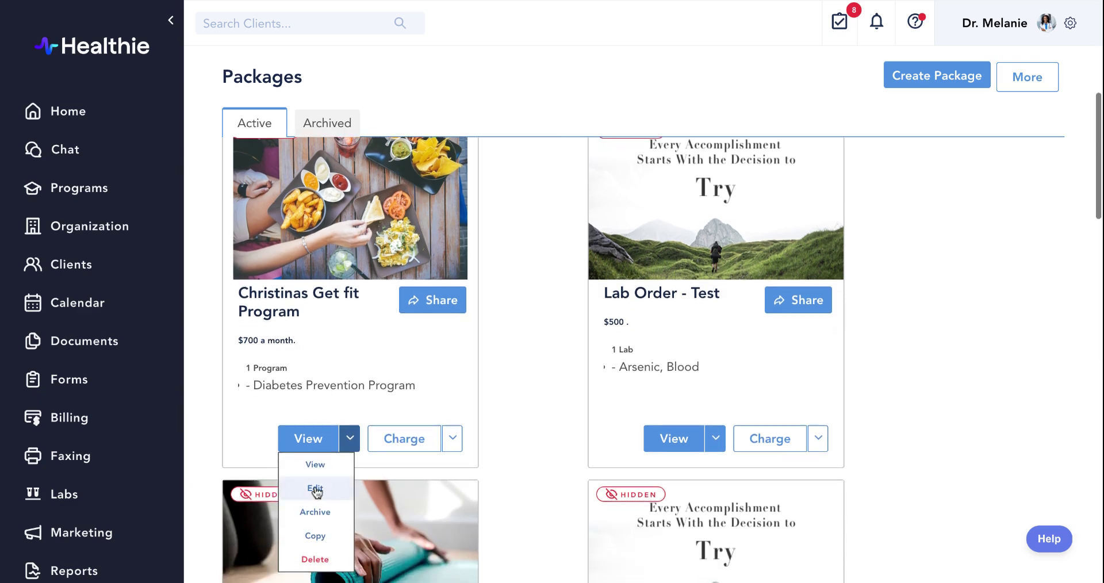
Edit the package title, replacing 'Christinas' with 'My', and click Update
click(315, 489)
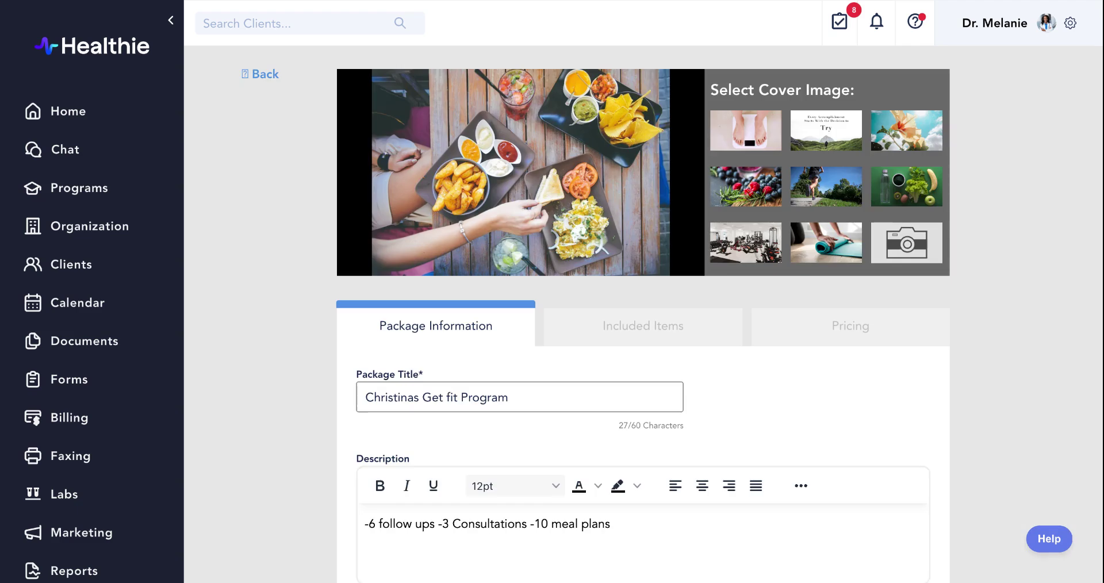
scroll(642, 310, down, 3)
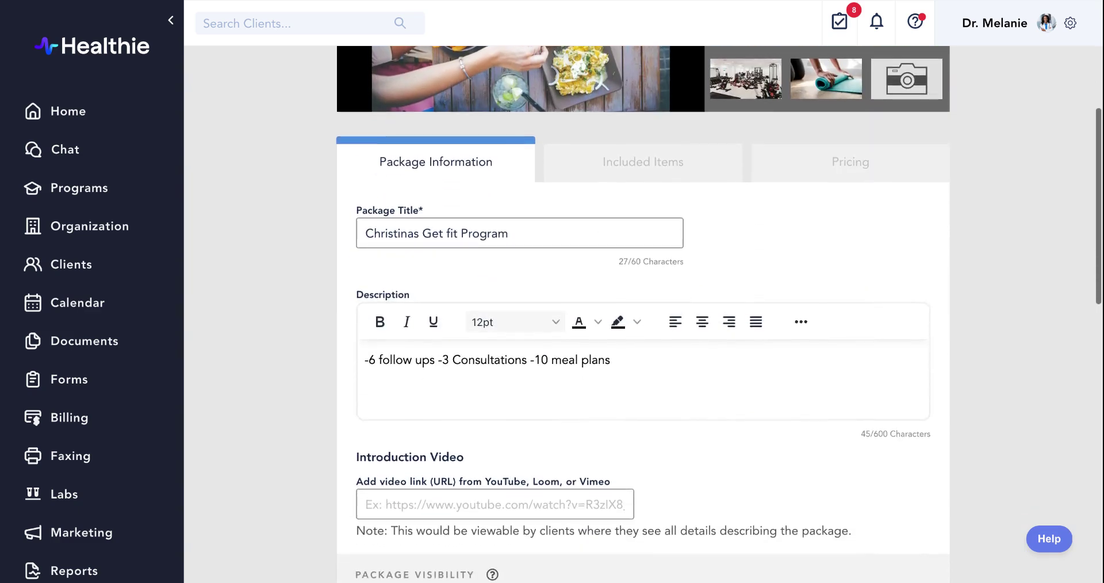
scroll(770, 264, down, 1)
click(536, 183)
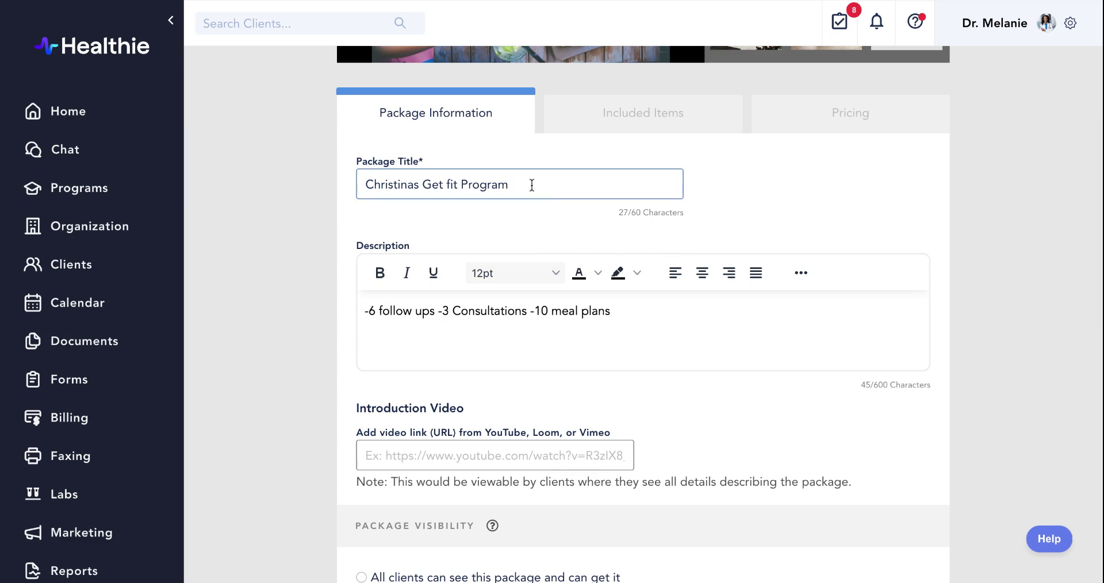
scroll(531, 187, down, 1)
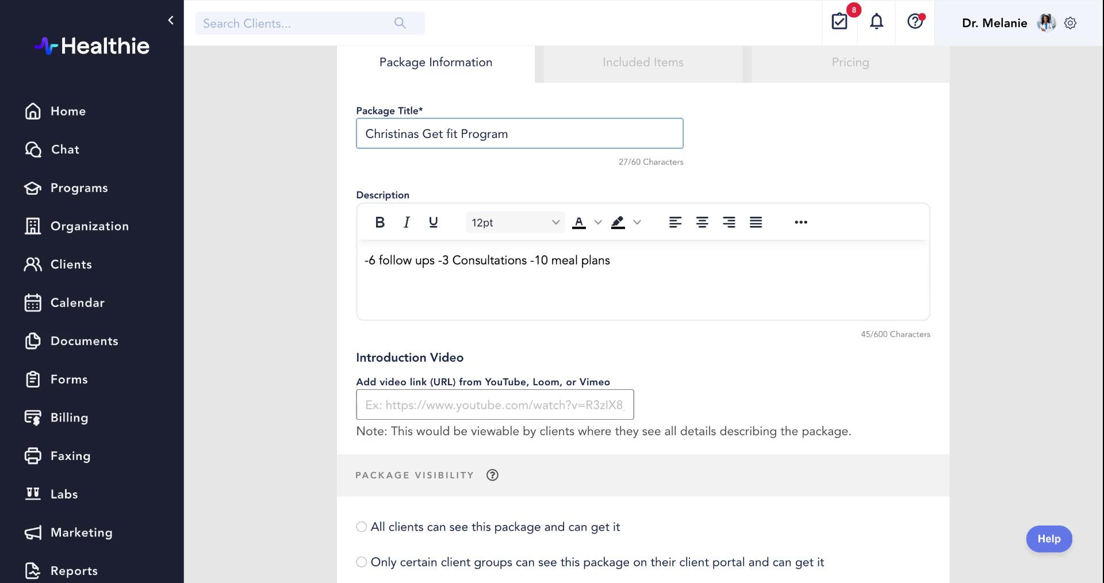
scroll(714, 202, up, 1)
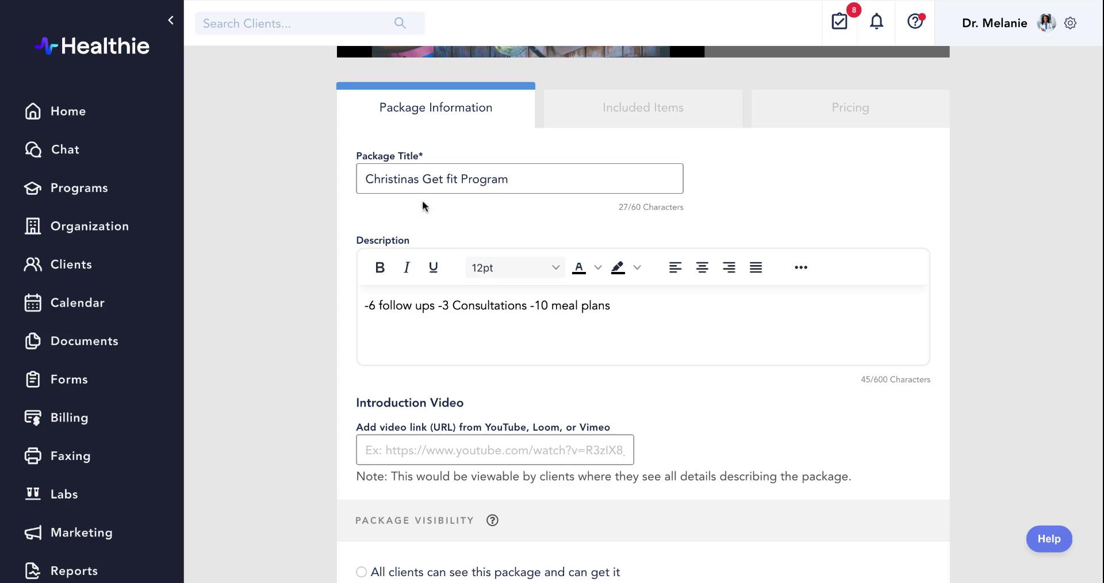
double_click(387, 180)
text(My)
scroll(401, 409, down, 4)
scroll(411, 411, down, 4)
click(656, 564)
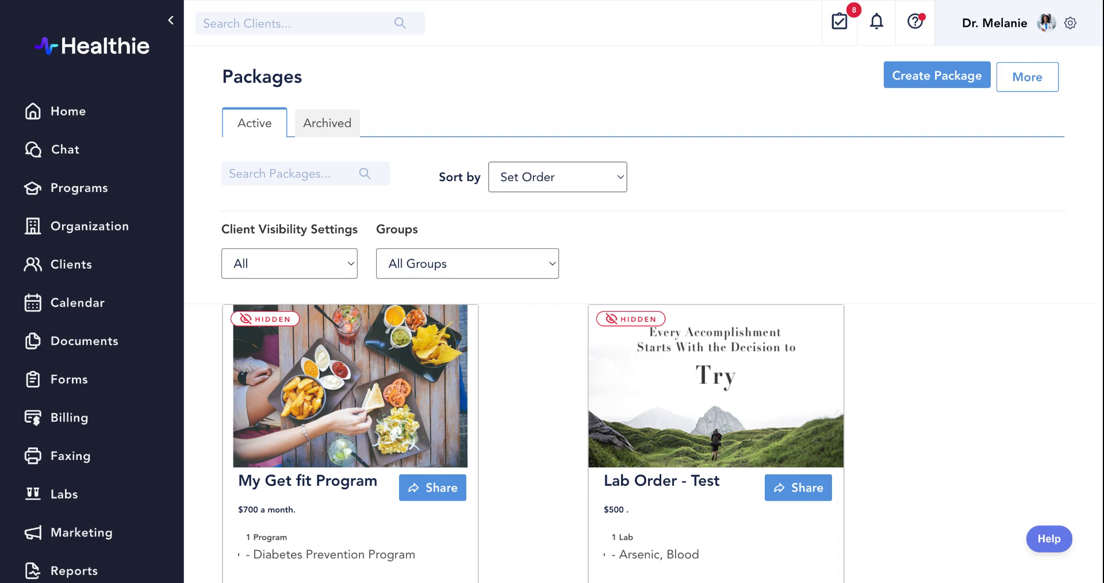
Scroll to the Lab Order - Test card and open its View dropdown
scroll(440, 512, down, 2)
scroll(680, 548, down, 1)
click(715, 492)
scroll(717, 494, down, 1)
scroll(717, 493, down, 1)
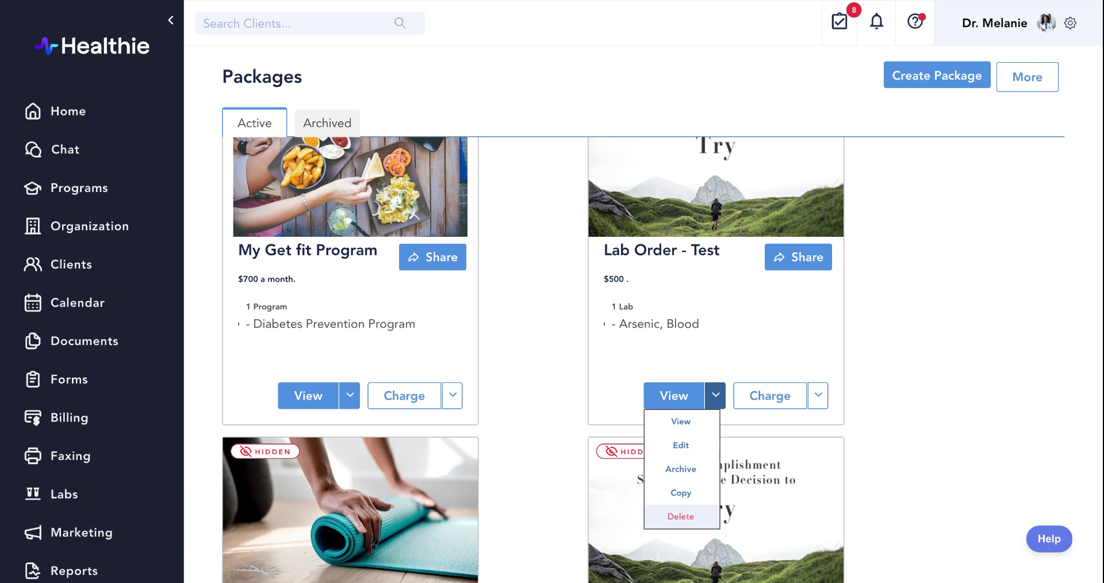
Delete the Lab Order - Test package, confirm it, and dismiss the bank-account banner
click(681, 516)
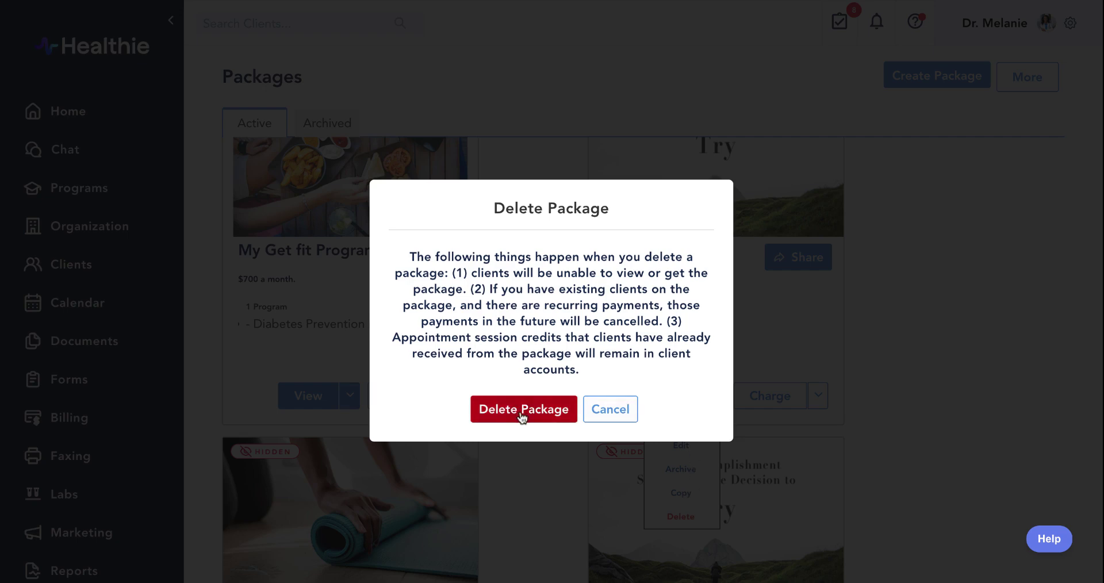
click(524, 417)
click(539, 415)
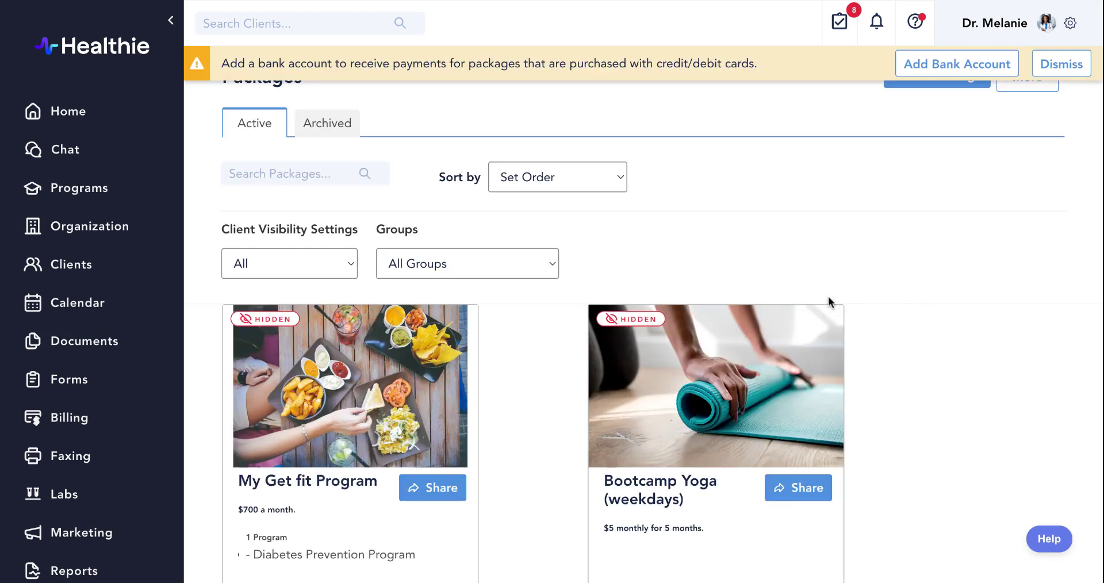
click(1062, 66)
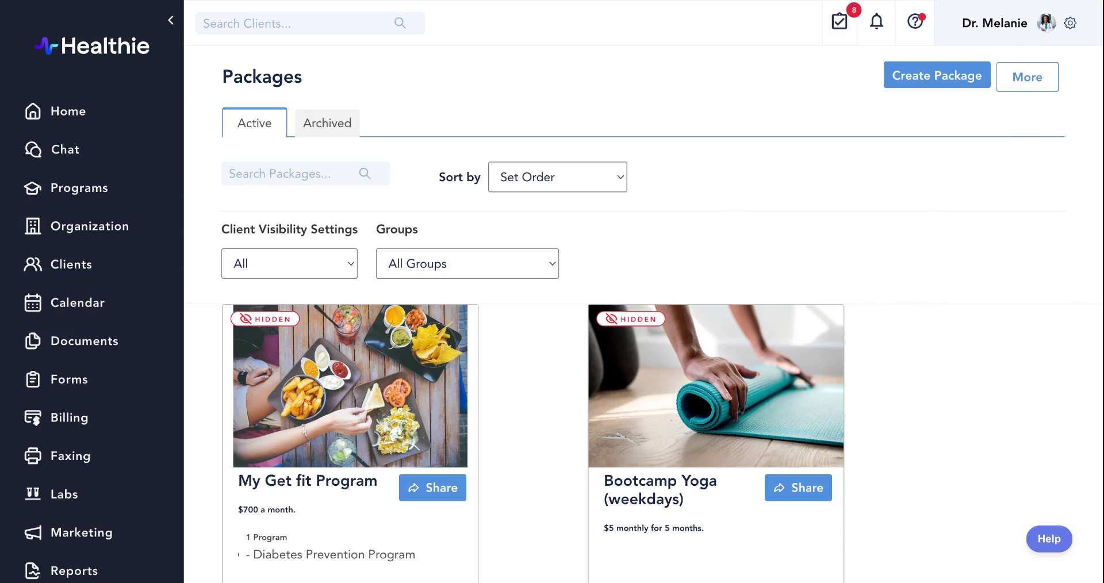